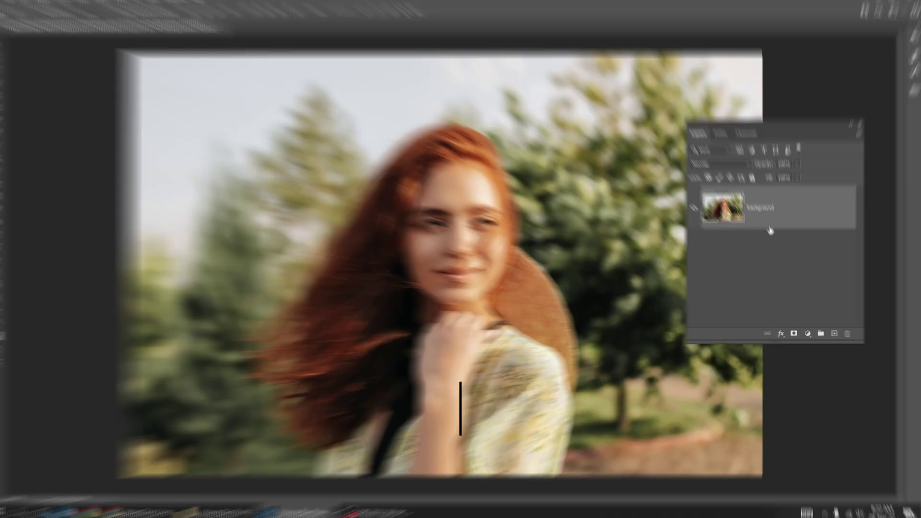
# Duplicate the photo layer with Ctrl+J and rename the copy 'woman'.
pyautogui.hotkey('ctrl', 'j')
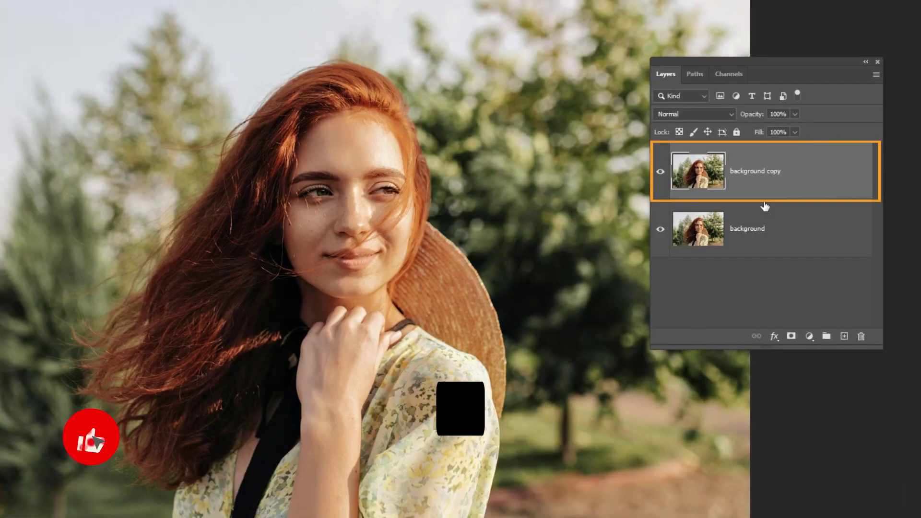
pyautogui.doubleClick(754, 171)
pyautogui.write('woma')
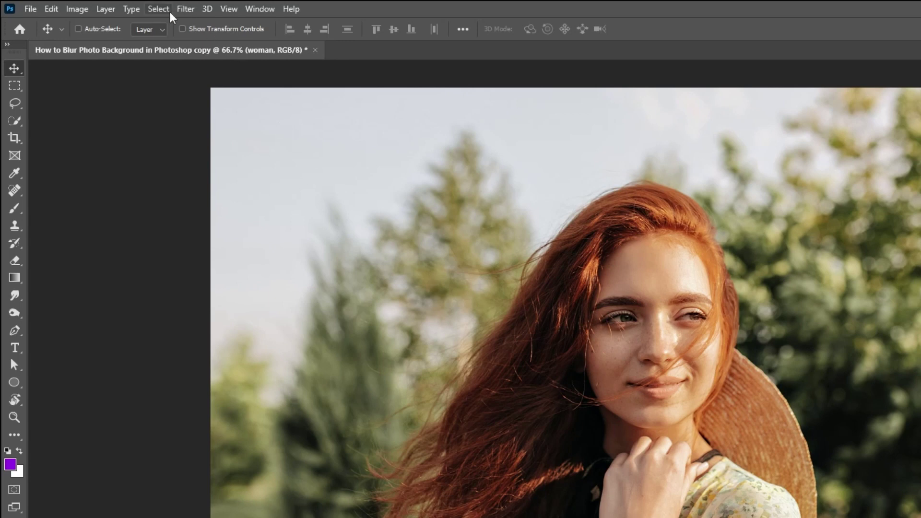
# Mask the woman layer via Select and Mask, using Overlay view and Select Subject.
pyautogui.click(162, 9)
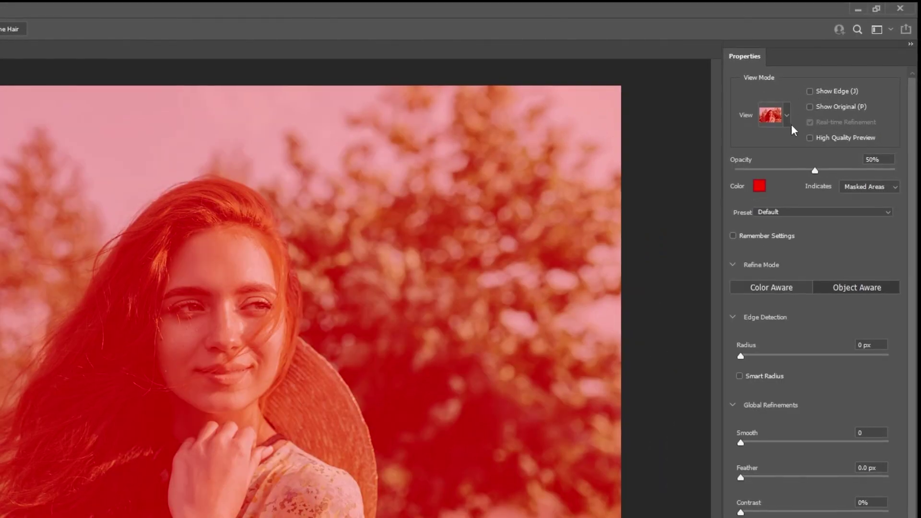
pyautogui.click(814, 91)
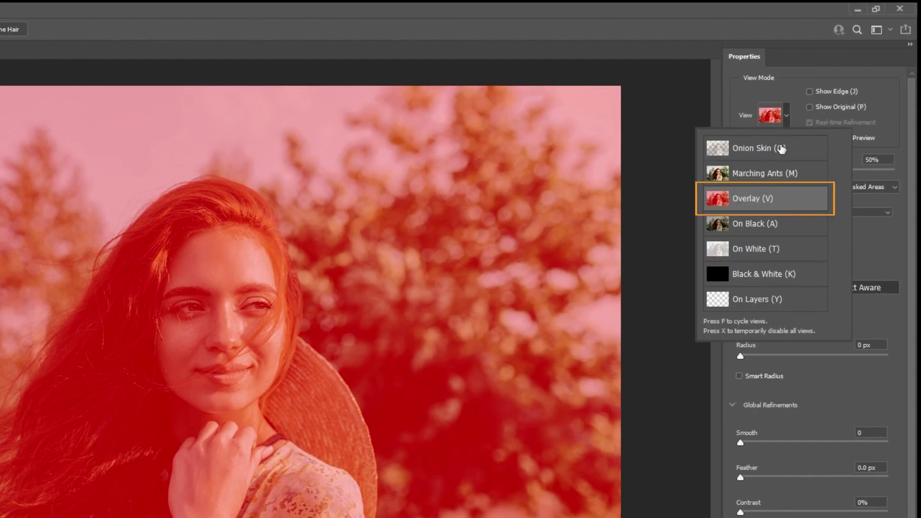
pyautogui.click(790, 124)
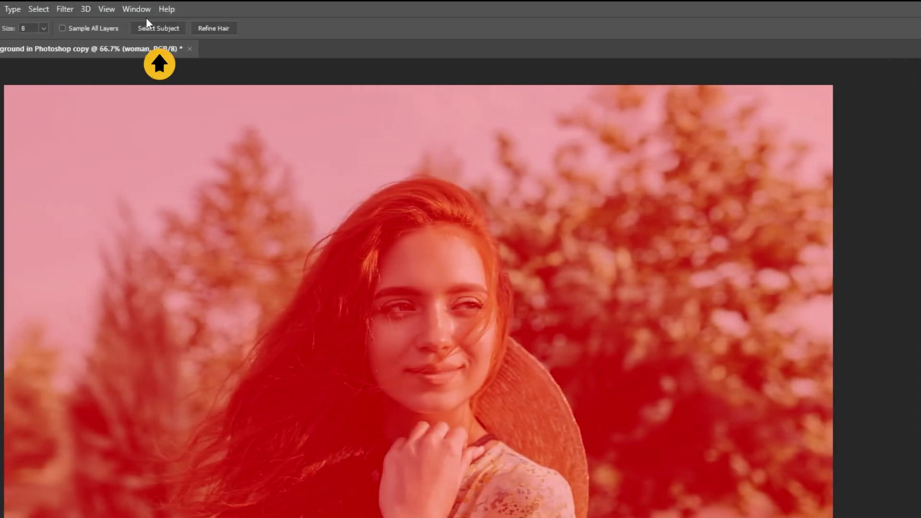
pyautogui.click(150, 28)
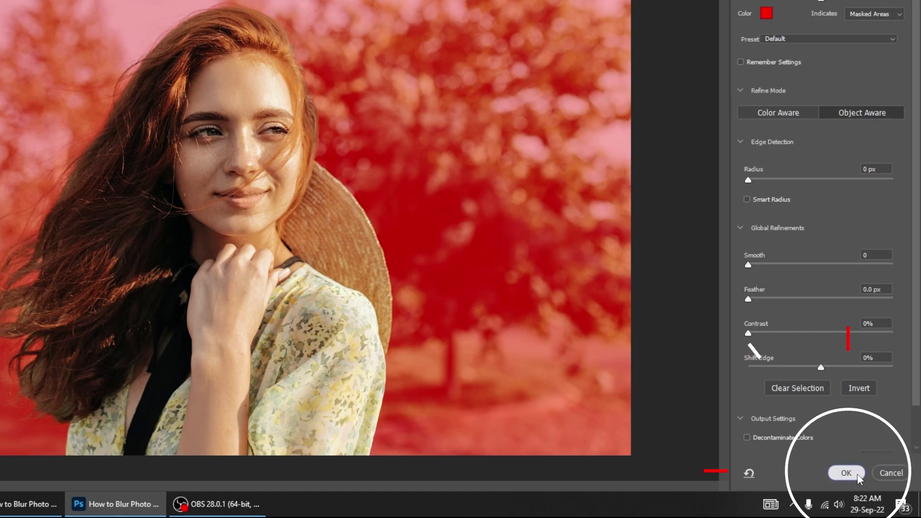
pyautogui.click(863, 484)
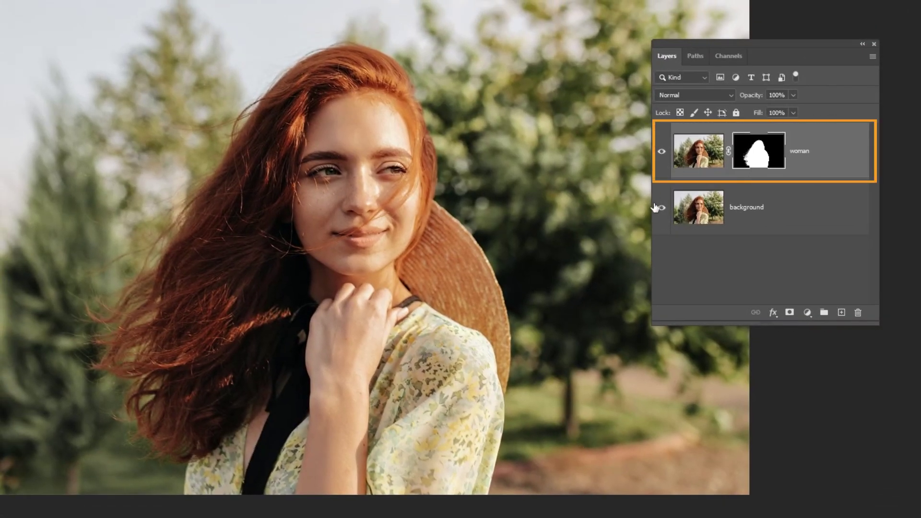
# Check the cutout, load the woman's mask as a selection, hide the woman layer, target the background.
pyautogui.click(661, 207)
pyautogui.click(661, 207)
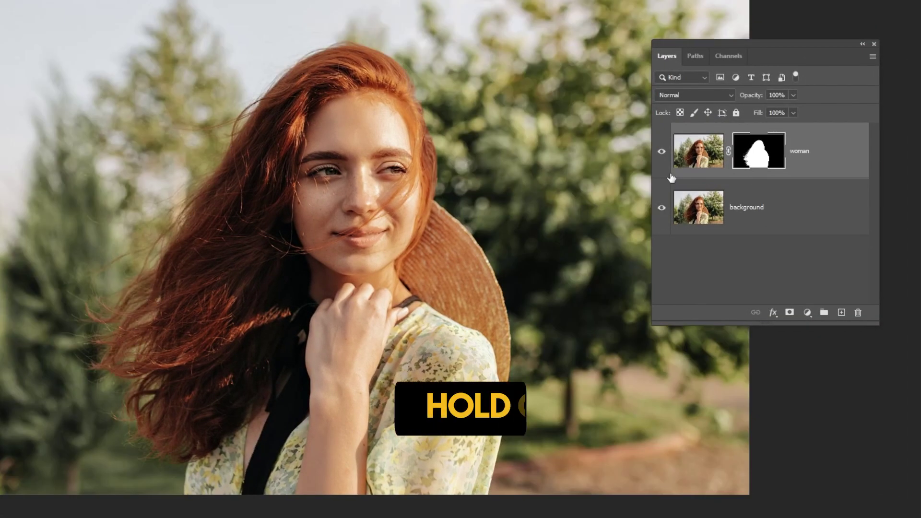
pyautogui.keyDown('ctrl'); pyautogui.click(756, 154); pyautogui.keyUp('ctrl')
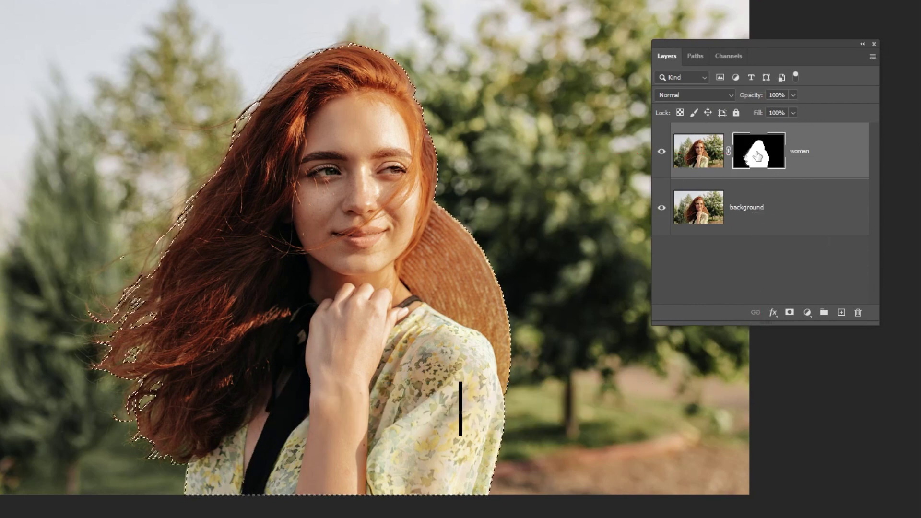
pyautogui.moveTo(665, 157); pyautogui.dragTo(763, 205)
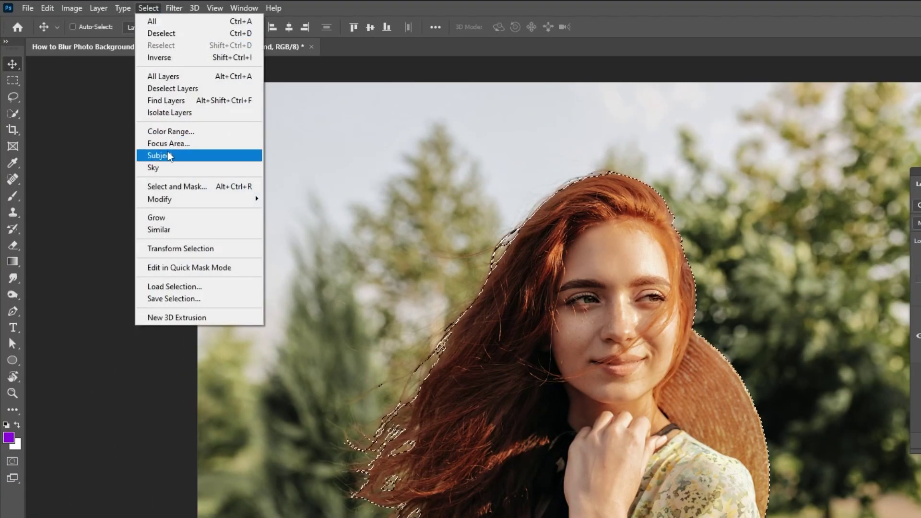
# Expand the selection by 15 pixels.
pyautogui.moveTo(177, 199)
pyautogui.click(307, 224)
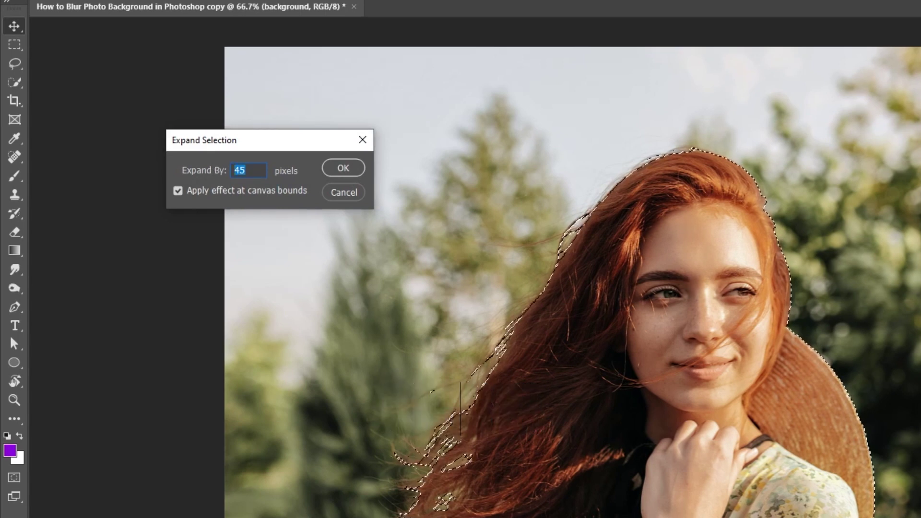
pyautogui.click(360, 171)
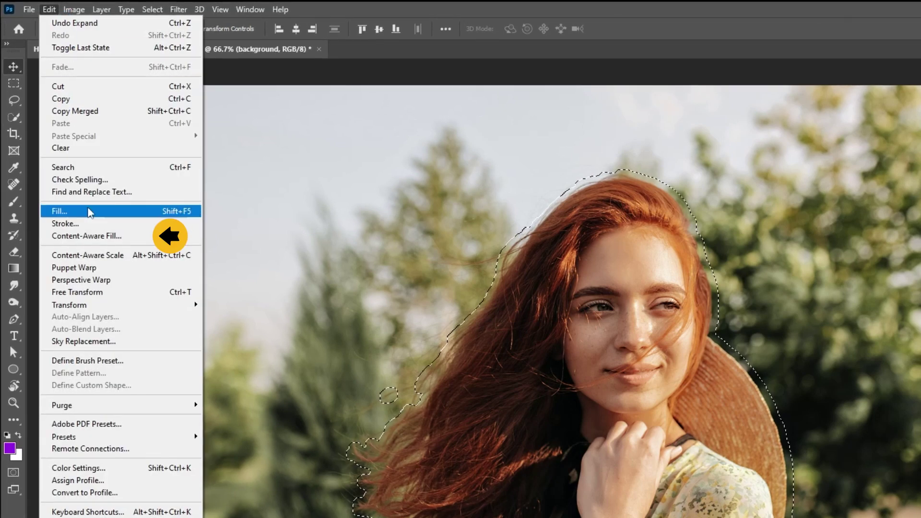
# Content-aware fill the expanded selection on the background, deselect, and show the woman layer again.
pyautogui.click(99, 235)
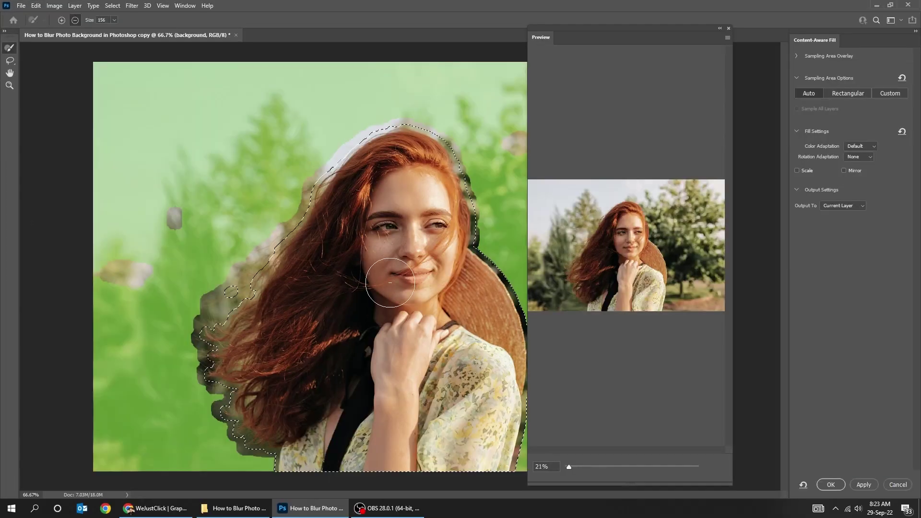
pyautogui.click(832, 486)
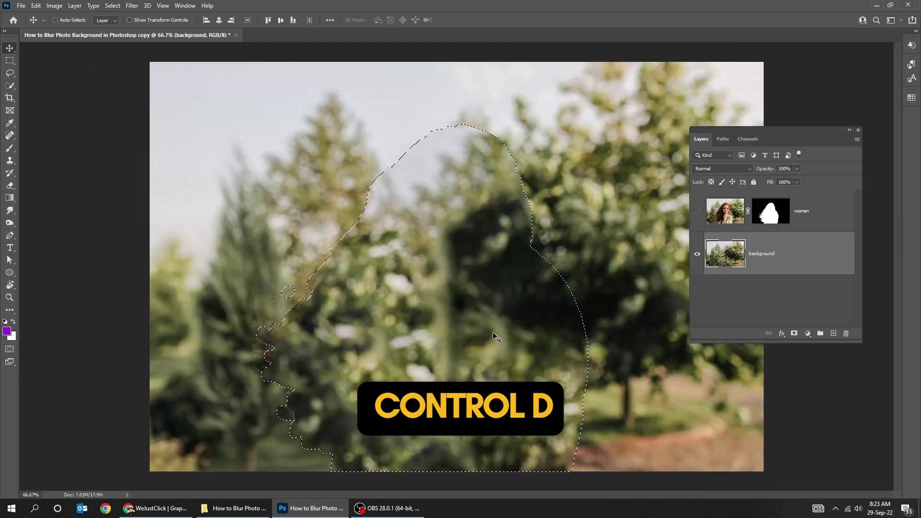
pyautogui.hotkey('ctrl', 'd')
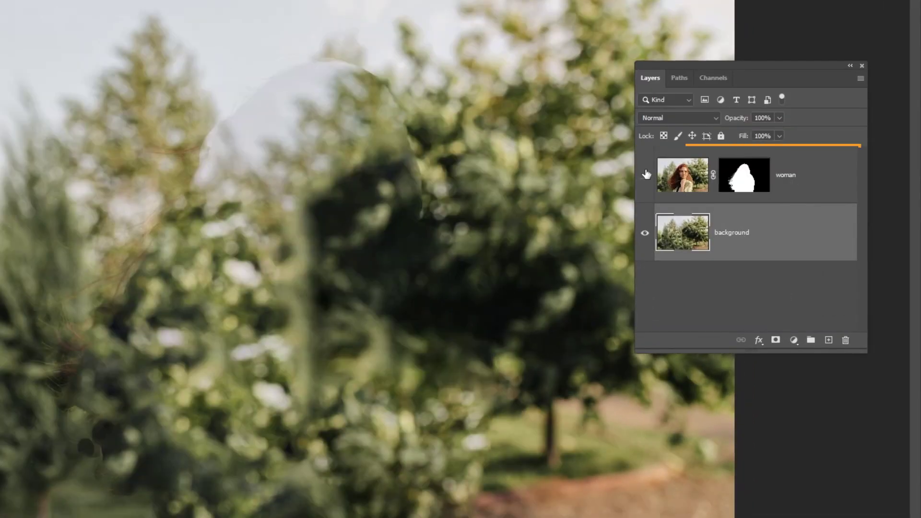
pyautogui.click(646, 175)
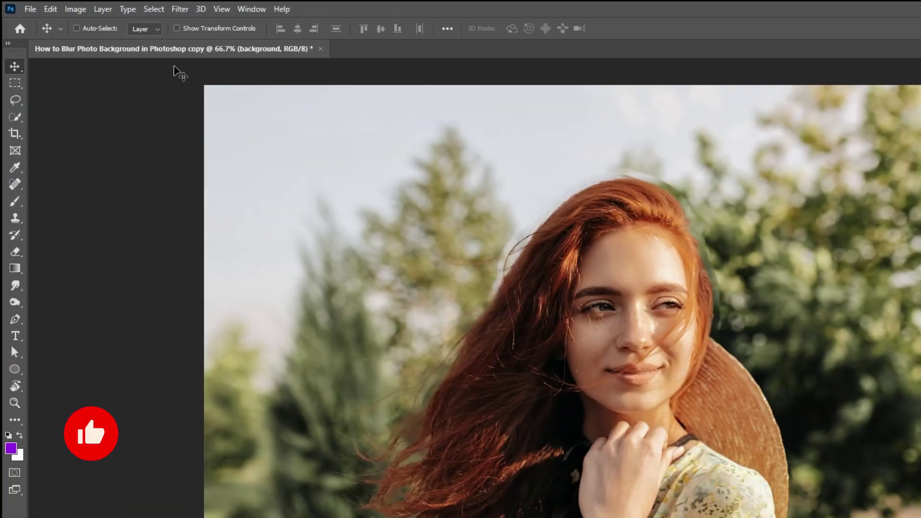
# Apply Lens Blur at radius 72 to the background layer, then select the woman layer.
pyautogui.click(179, 8)
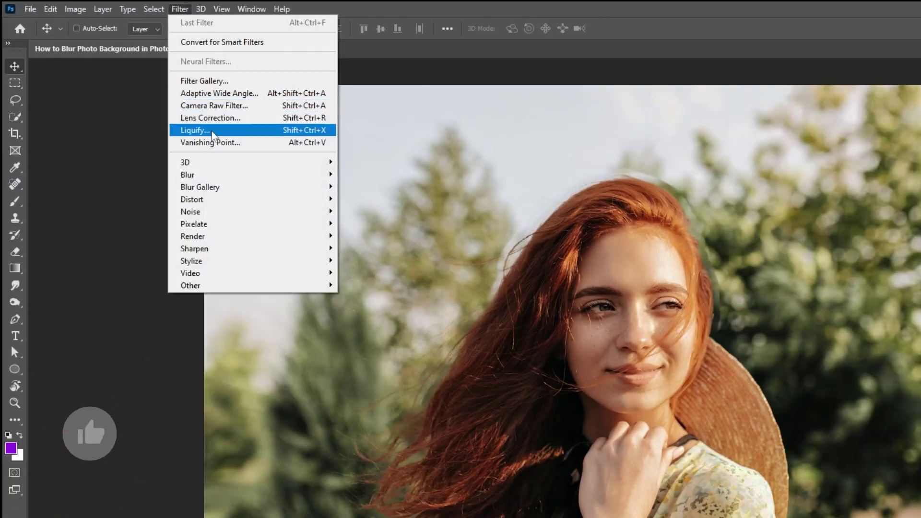
pyautogui.click(222, 179)
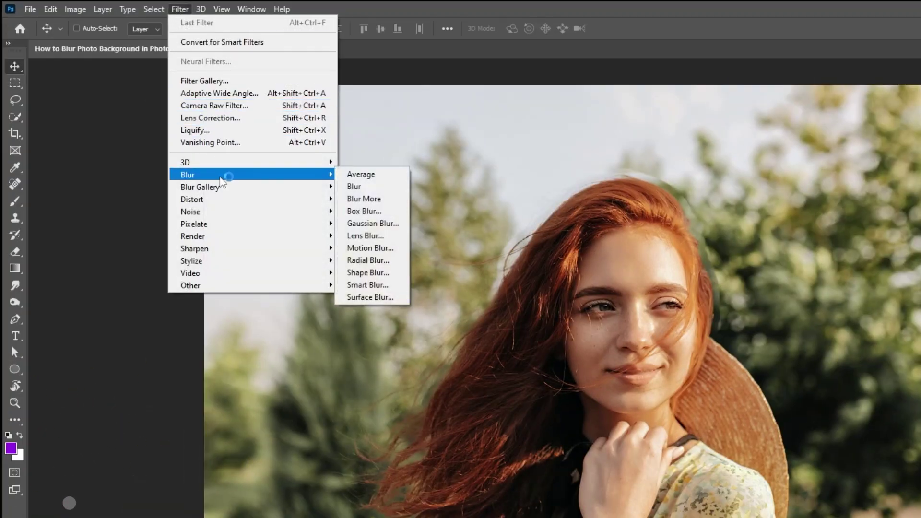
pyautogui.click(386, 236)
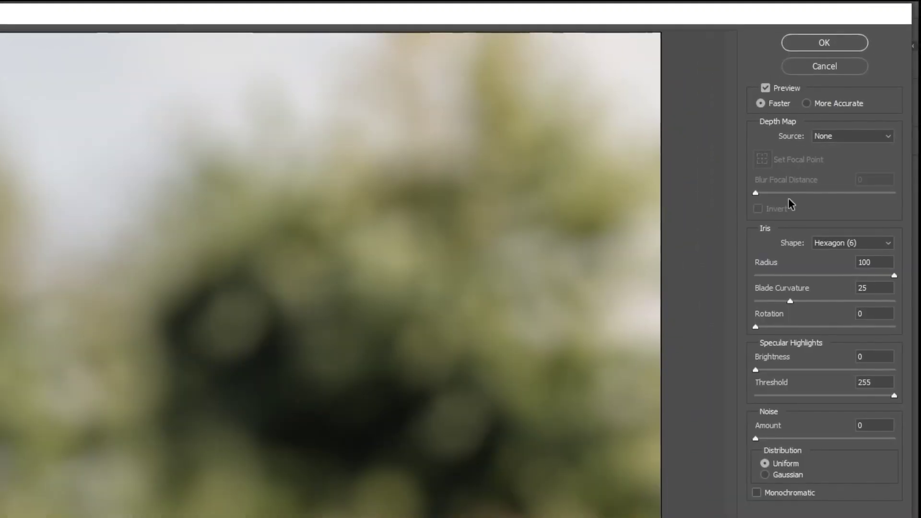
pyautogui.moveTo(893, 276); pyautogui.dragTo(855, 276)
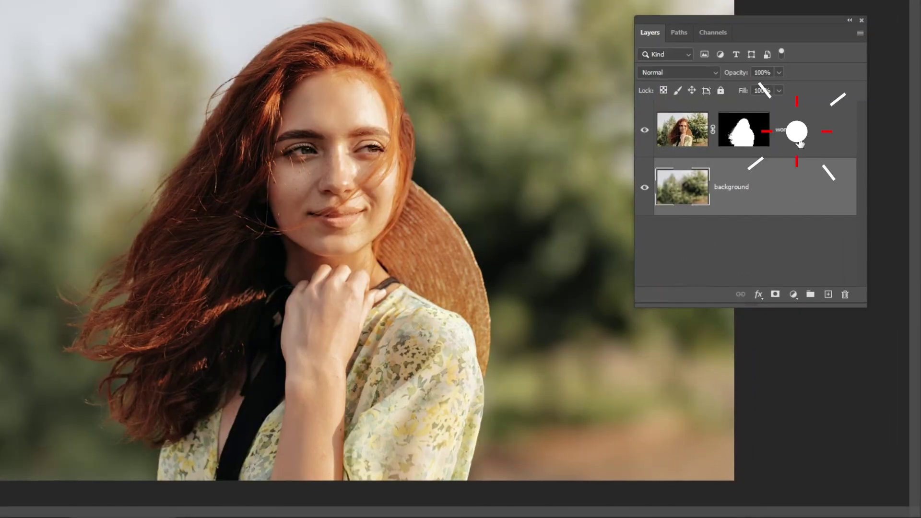
pyautogui.click(798, 136)
# Add a Color Lookup adjustment using the FallColors.look 3D LUT above the woman layer.
pyautogui.click(793, 295)
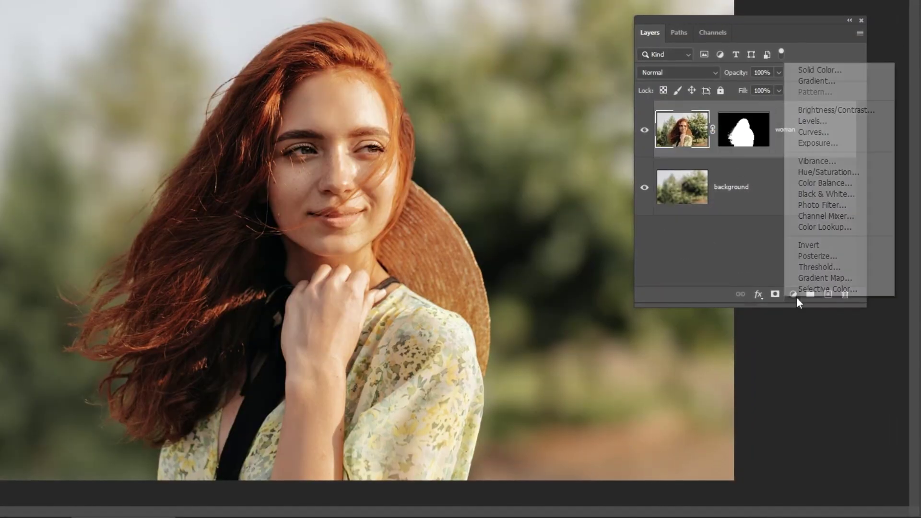
pyautogui.click(822, 228)
pyautogui.click(177, 93)
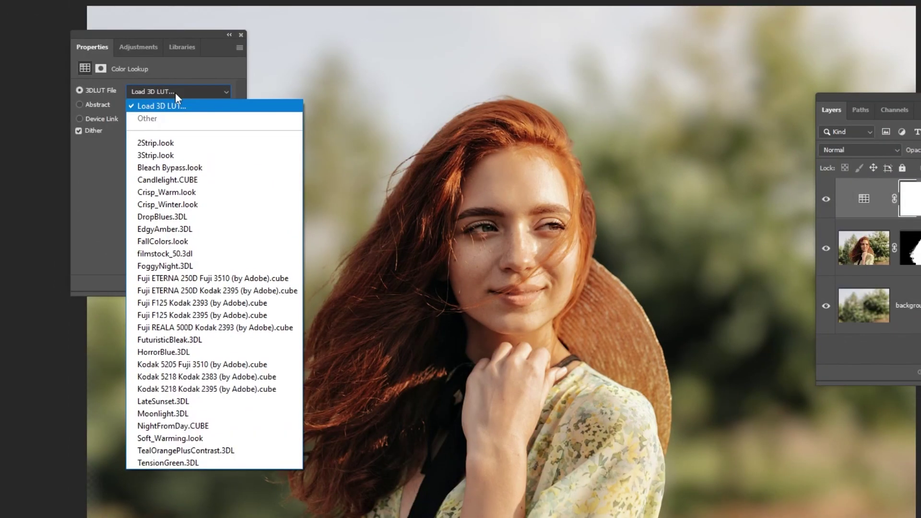
pyautogui.click(196, 241)
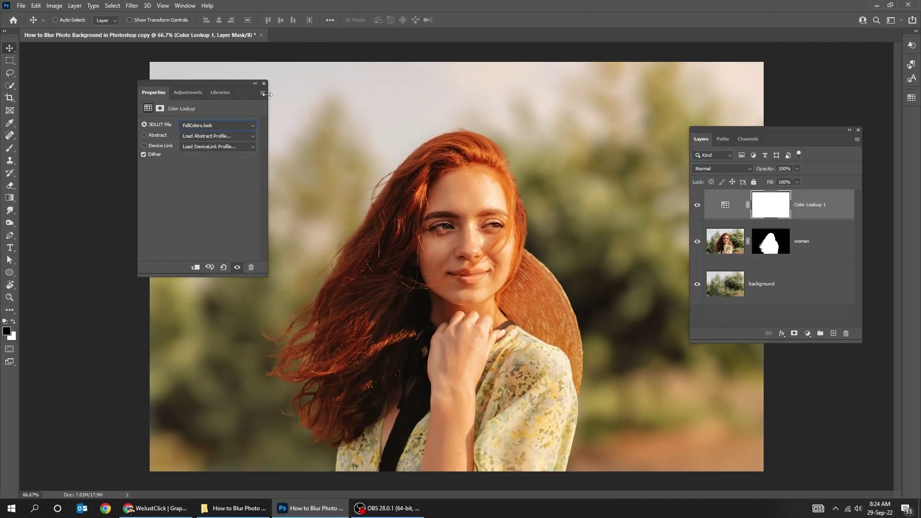
pyautogui.click(264, 84)
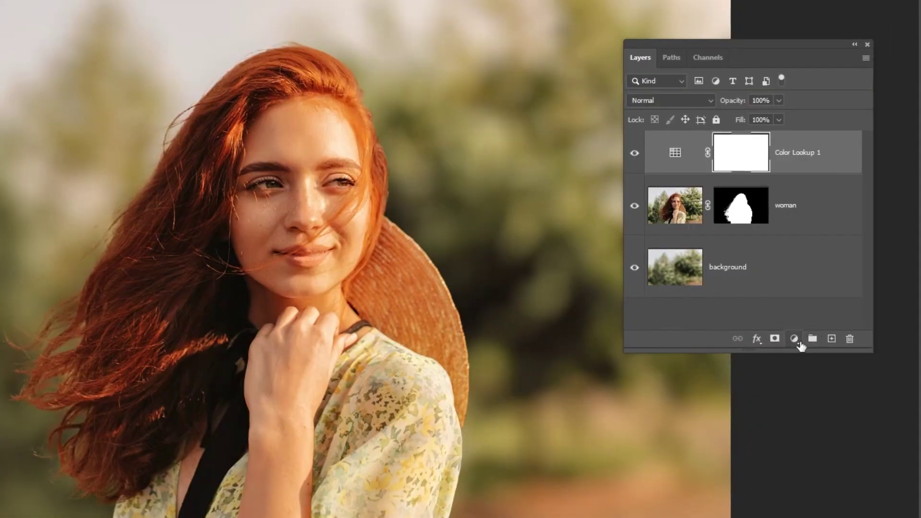
# Add a Hue/Saturation adjustment layer with saturation at +100.
pyautogui.click(796, 340)
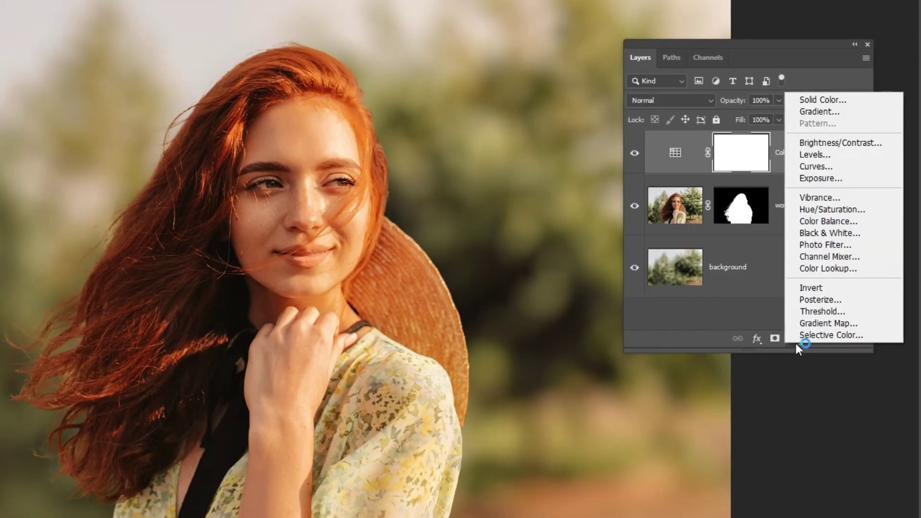
pyautogui.click(821, 210)
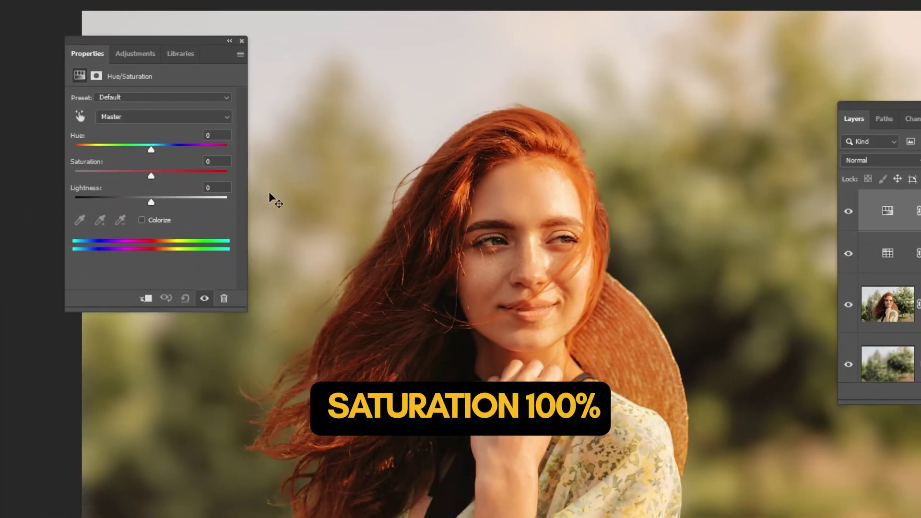
pyautogui.moveTo(150, 176); pyautogui.dragTo(228, 177)
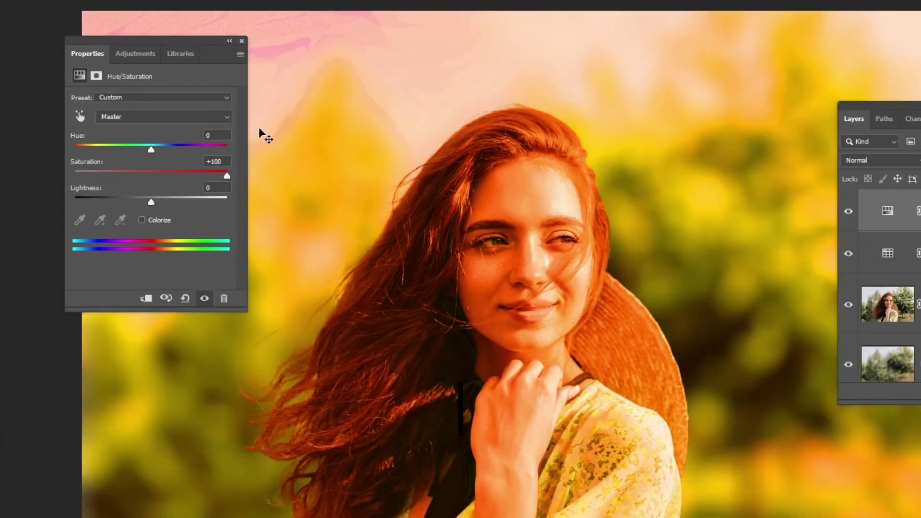
pyautogui.click(243, 40)
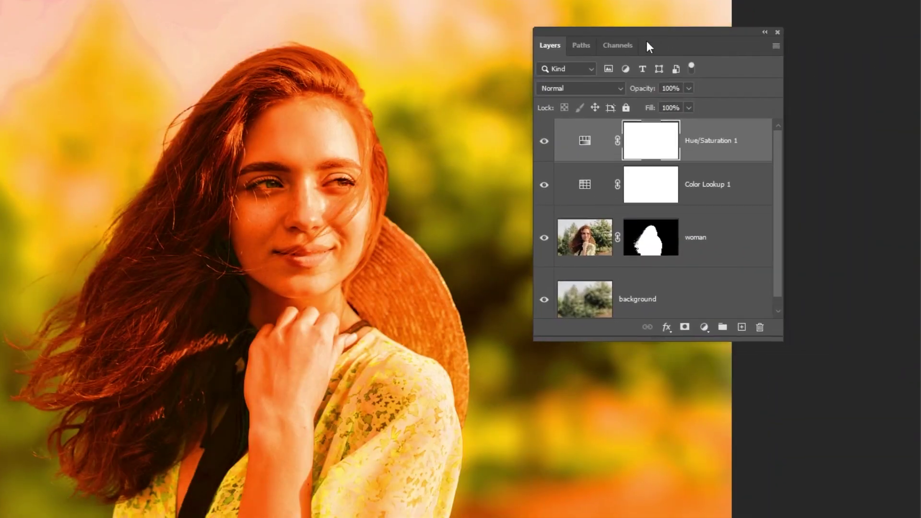
# Blend Hue/Saturation 1 as Linear Burn at 4% fill and toggle it to compare.
pyautogui.click(603, 87)
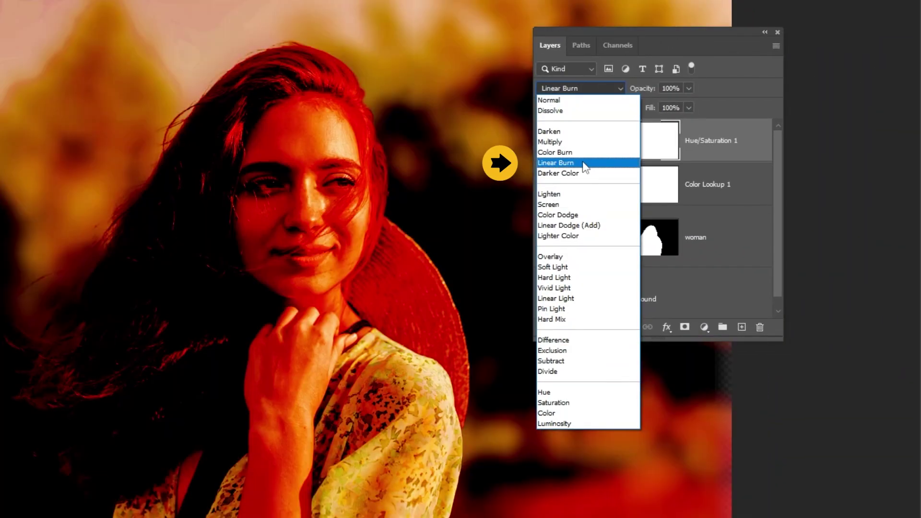
pyautogui.click(584, 163)
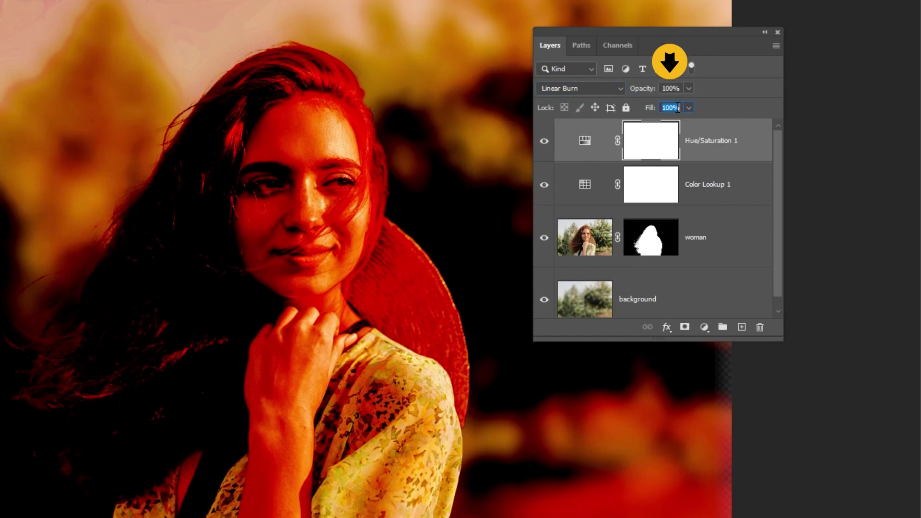
pyautogui.write('4')
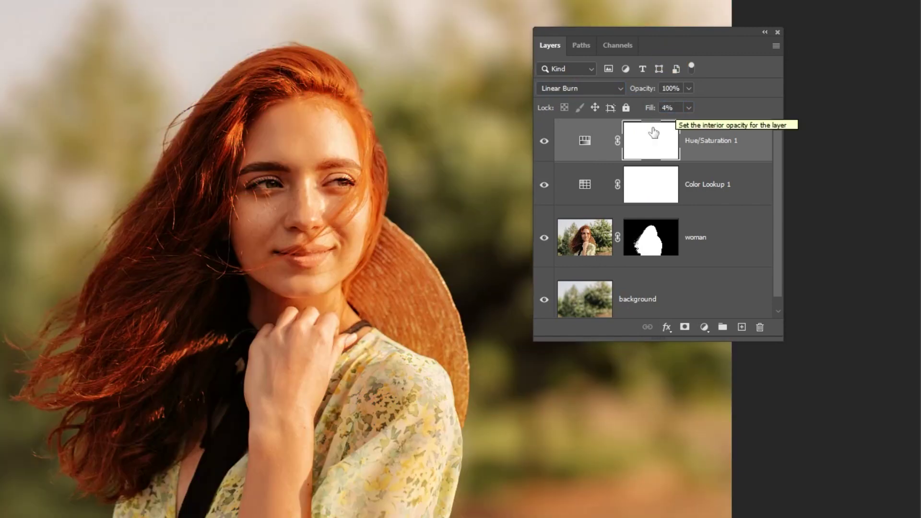
pyautogui.click(546, 142)
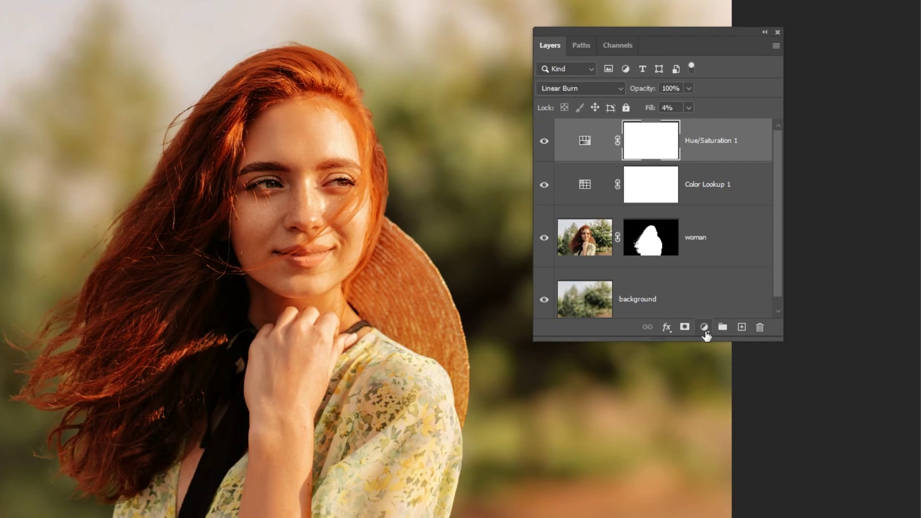
# Add a second Hue/Saturation adjustment layer with saturation at +100.
pyautogui.click(704, 328)
pyautogui.click(741, 200)
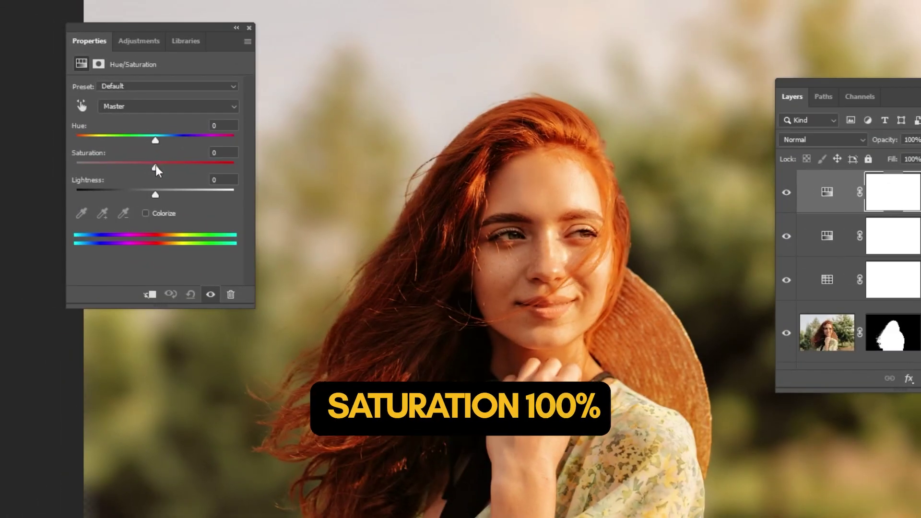
pyautogui.moveTo(156, 165); pyautogui.dragTo(251, 160)
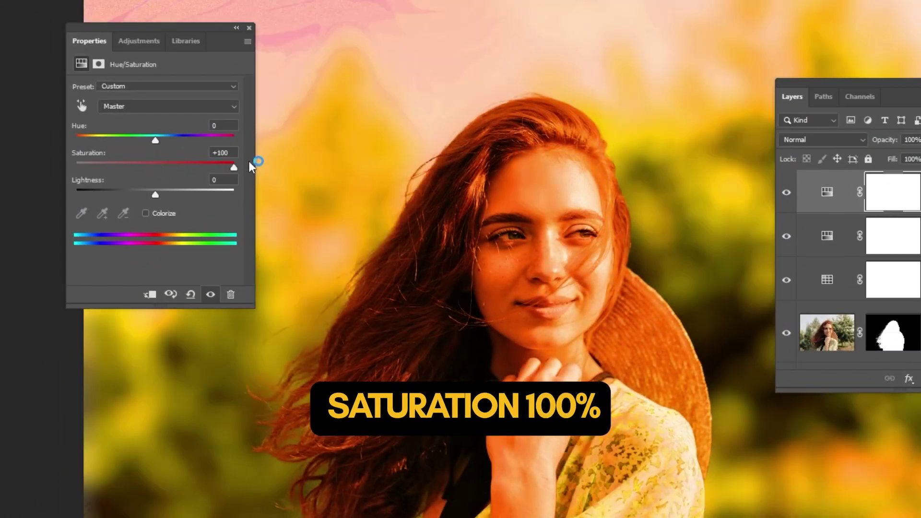
pyautogui.click(249, 27)
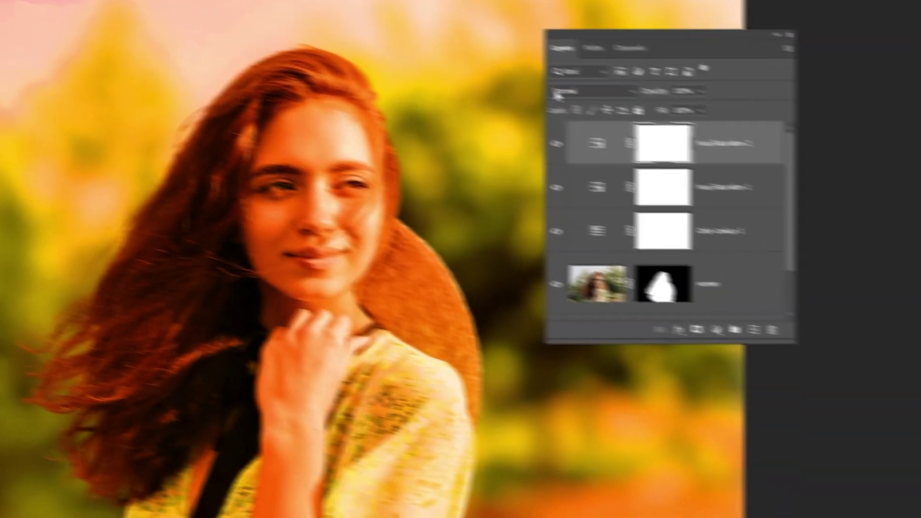
# Blend Hue/Saturation 2 as Linear Dodge (Add) at 4% fill and hide it to compare.
pyautogui.click(778, 130)
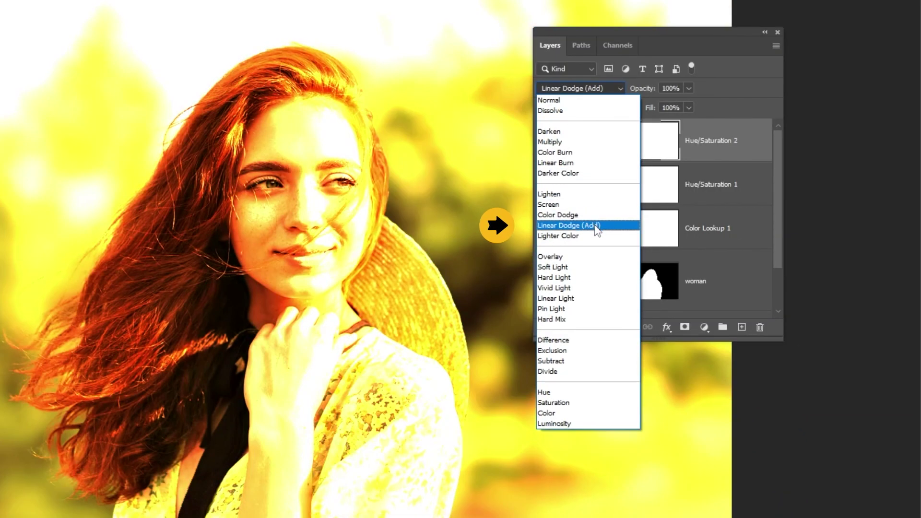
pyautogui.click(594, 225)
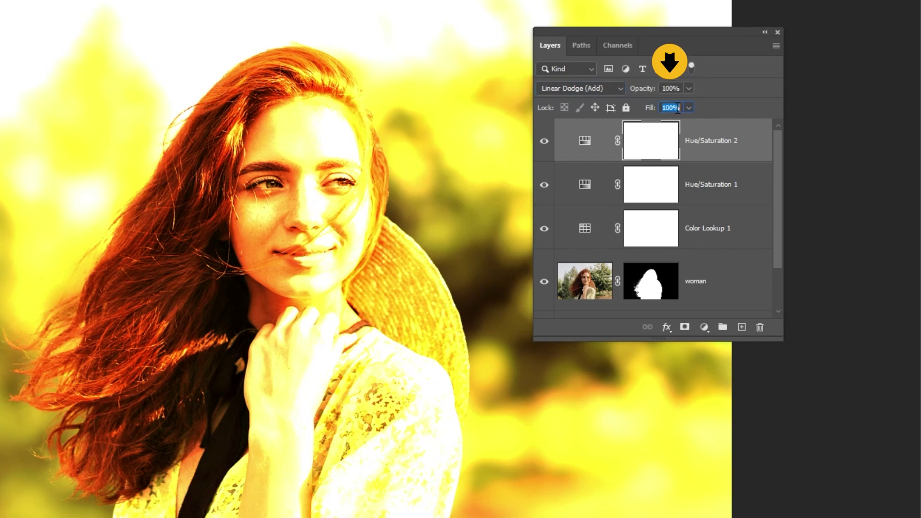
pyautogui.write('4')
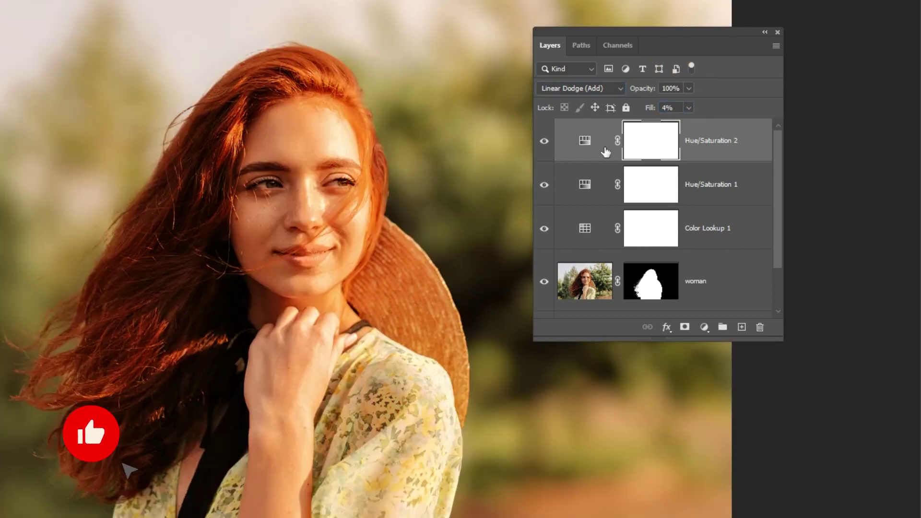
pyautogui.click(544, 142)
# Show Hue/Saturation 2 again, then hide the adjustment layers for a before/after view.
pyautogui.click(545, 142)
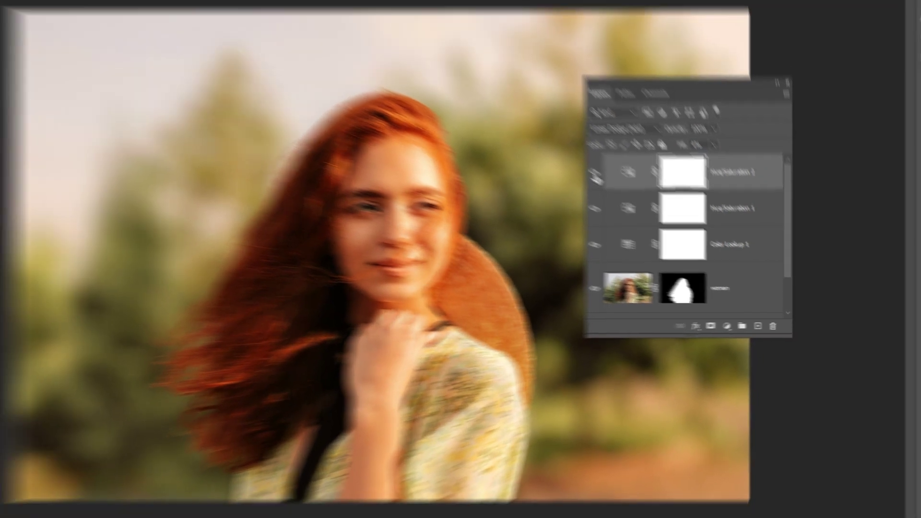
pyautogui.moveTo(544, 142); pyautogui.dragTo(544, 186)
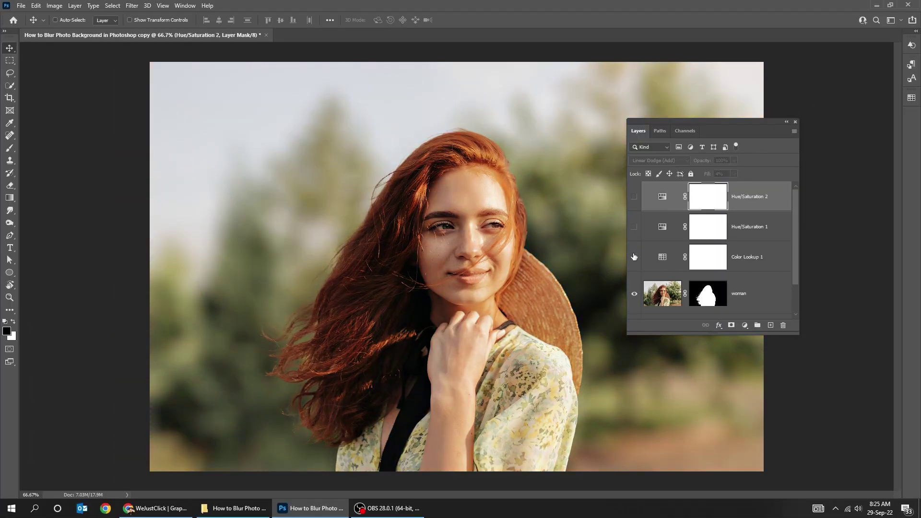